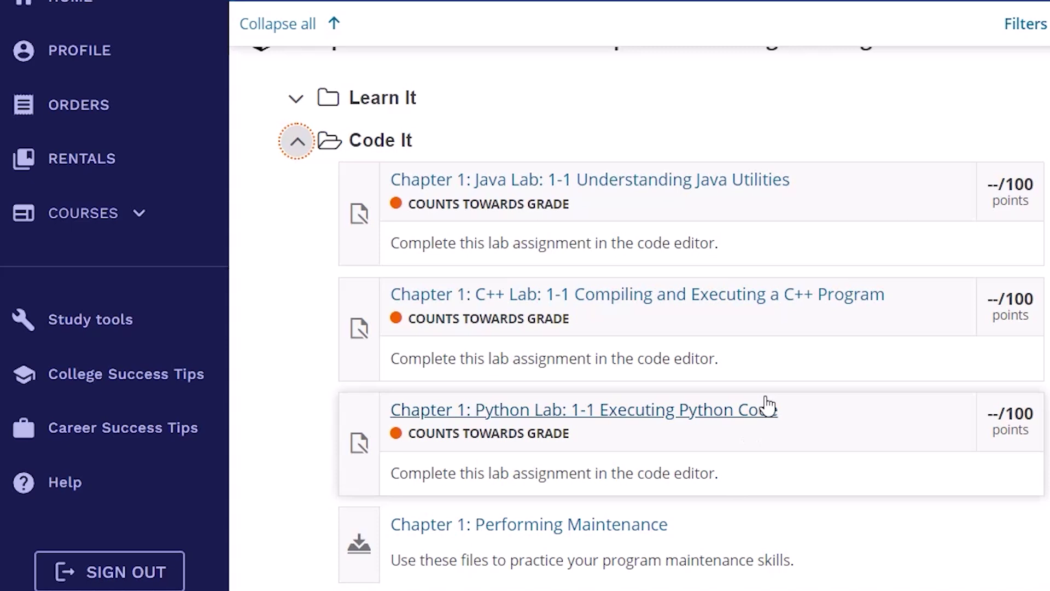
- Launch the Chapter 1 Python lab assignment, reaching GitHub sign-in for Cengage IDE Coding Labs
{"action": "left_click", "coordinate": [767, 416]}
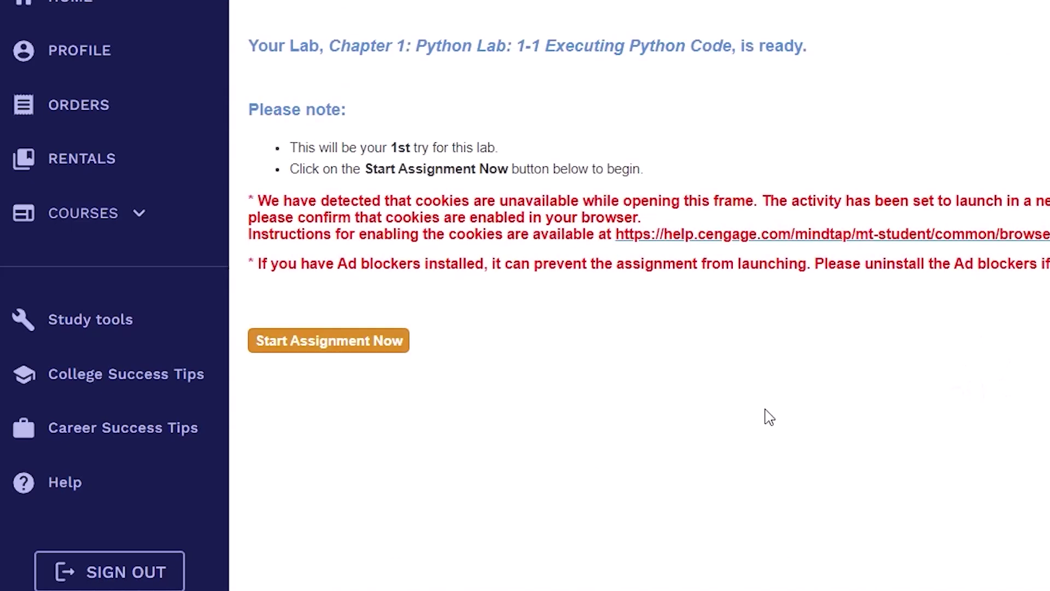
{"action": "left_click", "coordinate": [393, 348]}
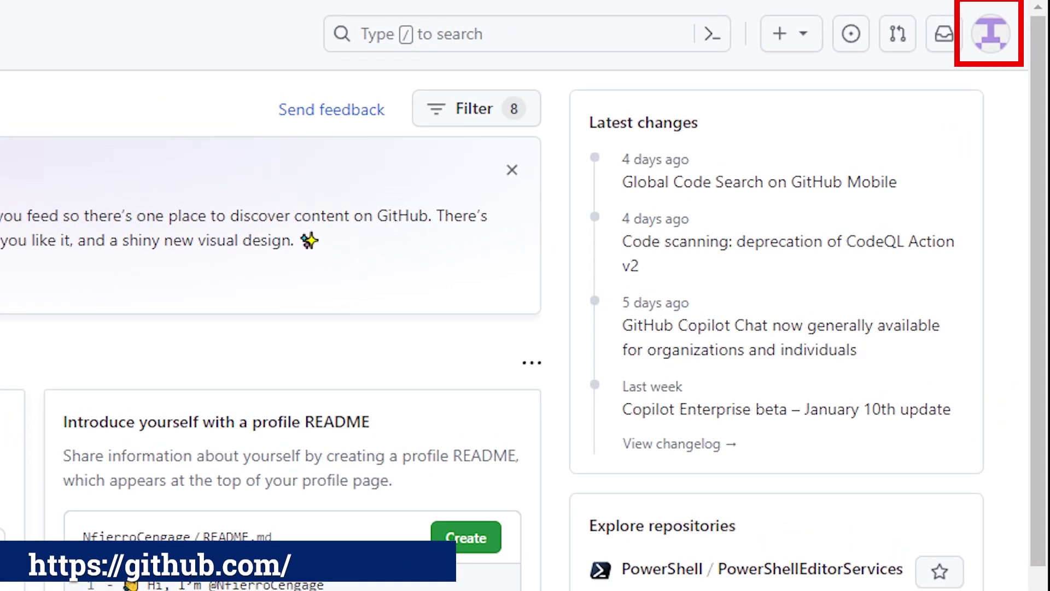
- Open the GitHub account menu from the top-right avatar on the dashboard
{"action": "left_click", "coordinate": [990, 33]}
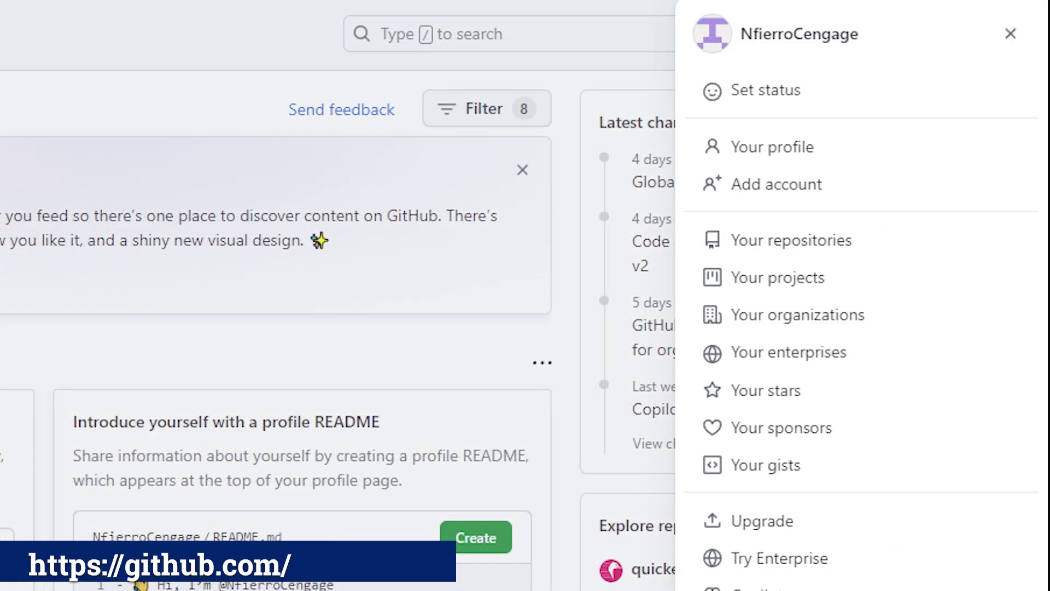
{"action": "scroll", "coordinate": [820, 329], "scroll_direction": "down", "scroll_amount": 5}
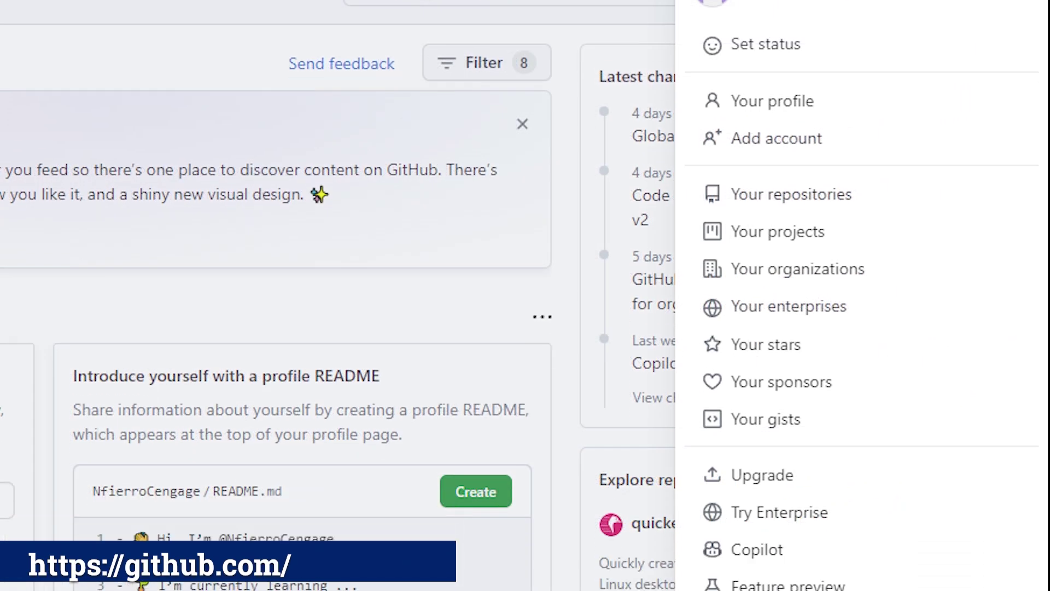